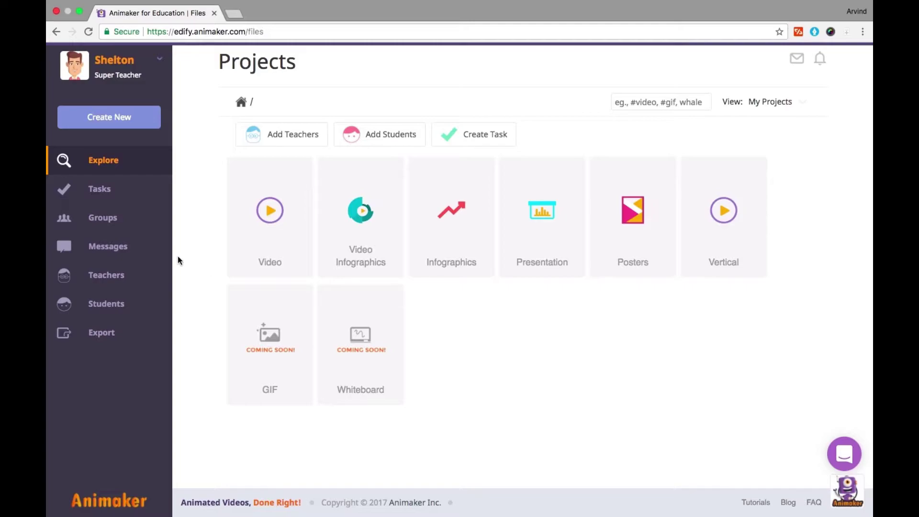
click(112, 308)
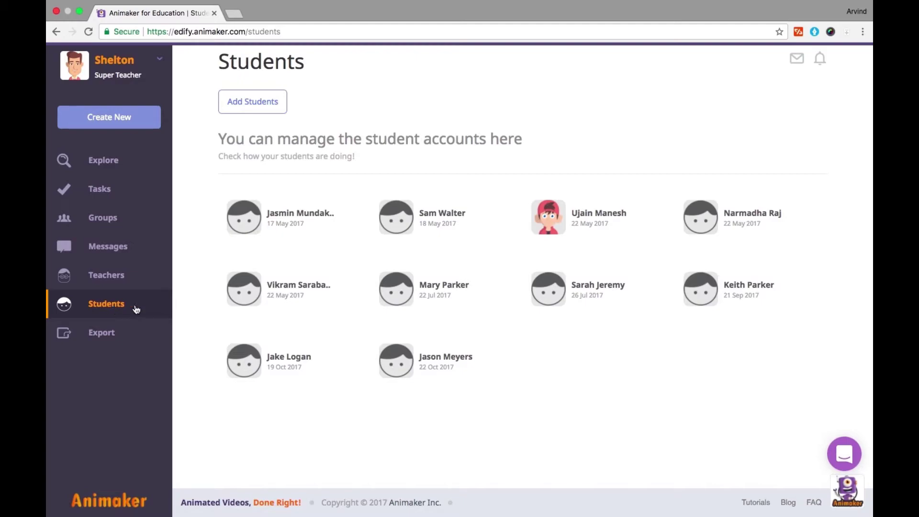
click(294, 364)
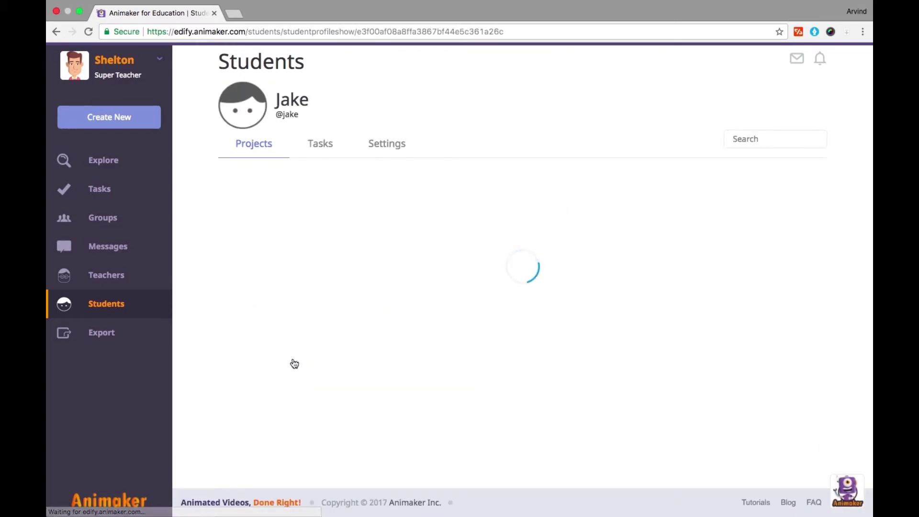
Show Jake's Settings and begin entering his new password in the first reset field
click(393, 147)
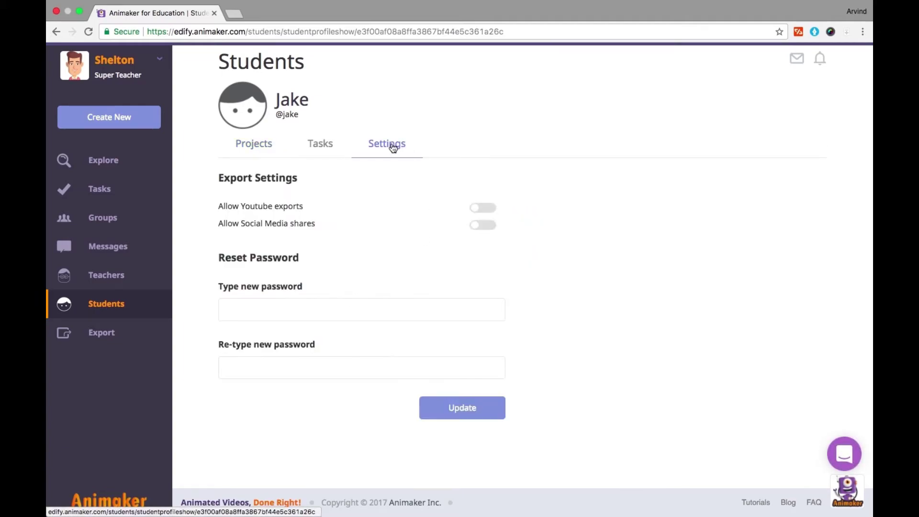
click(299, 310)
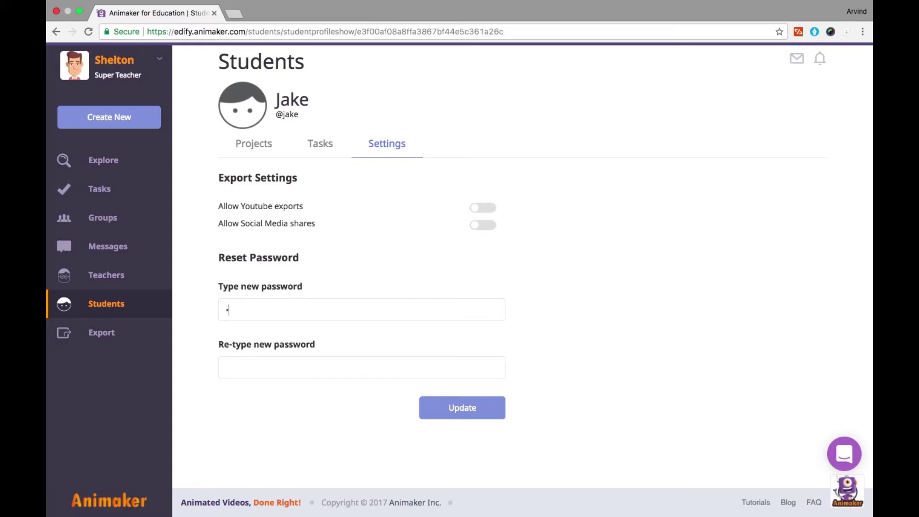
text(********)
text(*****)
text(***)
Submit the matching new password with Update to change Jake's password
click(460, 409)
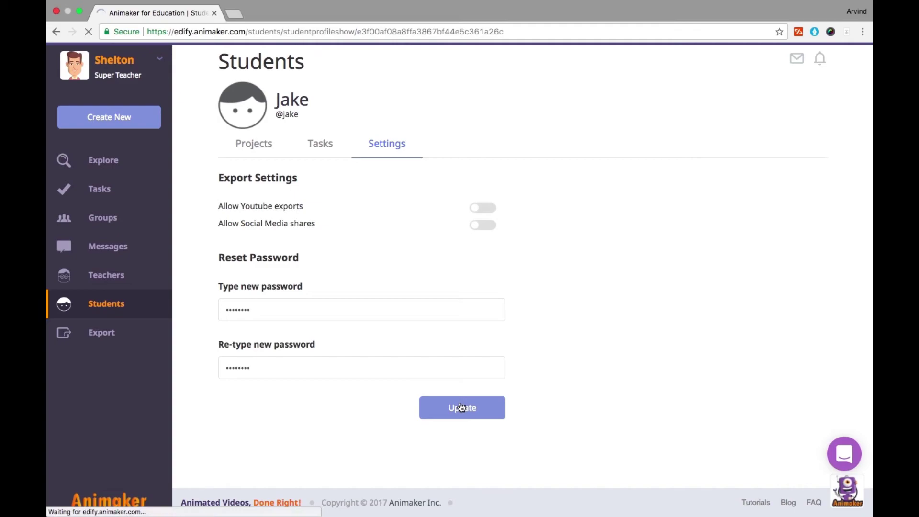